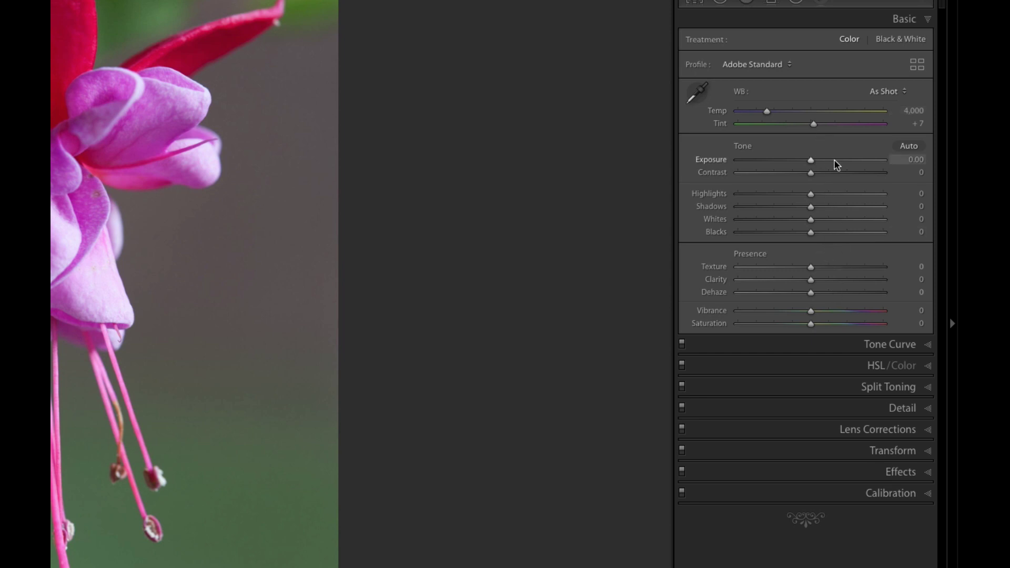
left_click(929, 411)
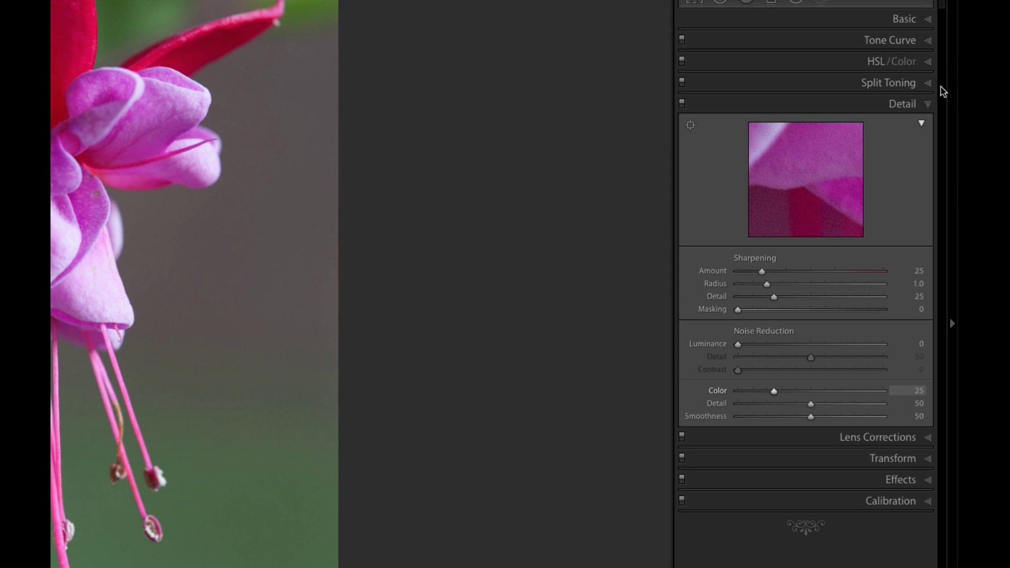
left_click(927, 105)
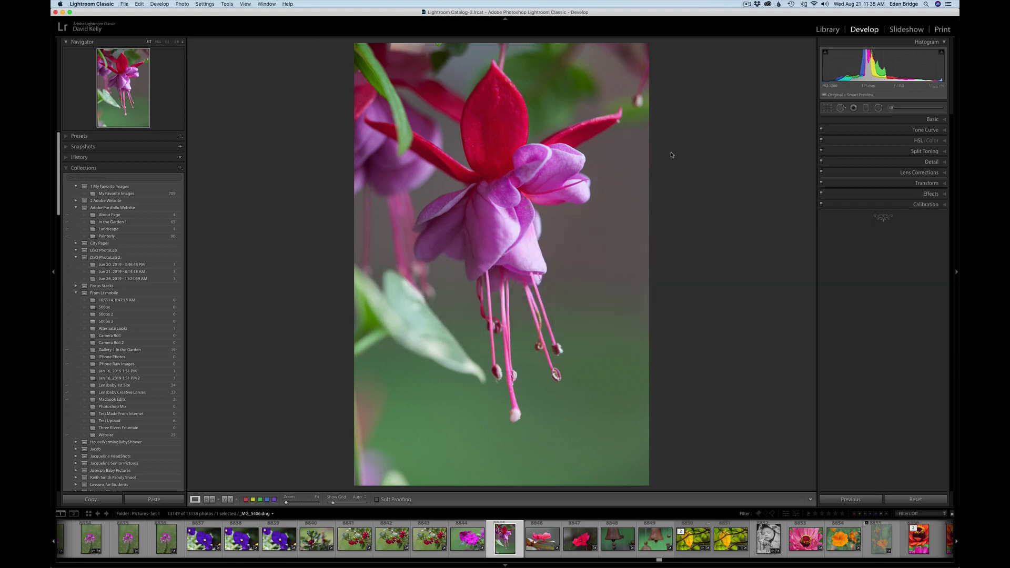
- Send the fuchsia photo to Topaz Studio 2 as a copy with Lightroom adjustments, using TIFF, ProPhoto RGB and 16 bits/component
right_click(512, 228)
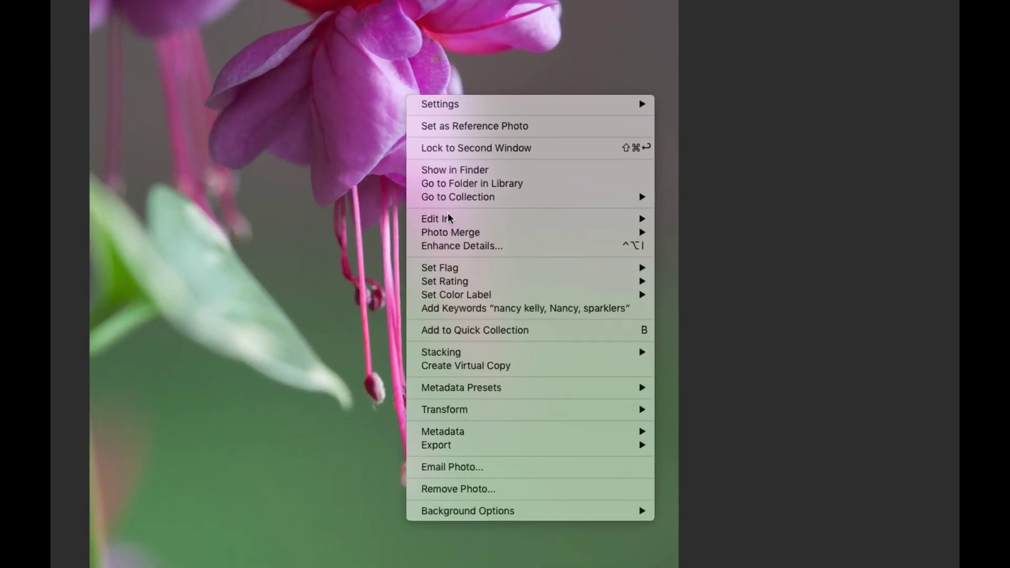
mouse_move(579, 220)
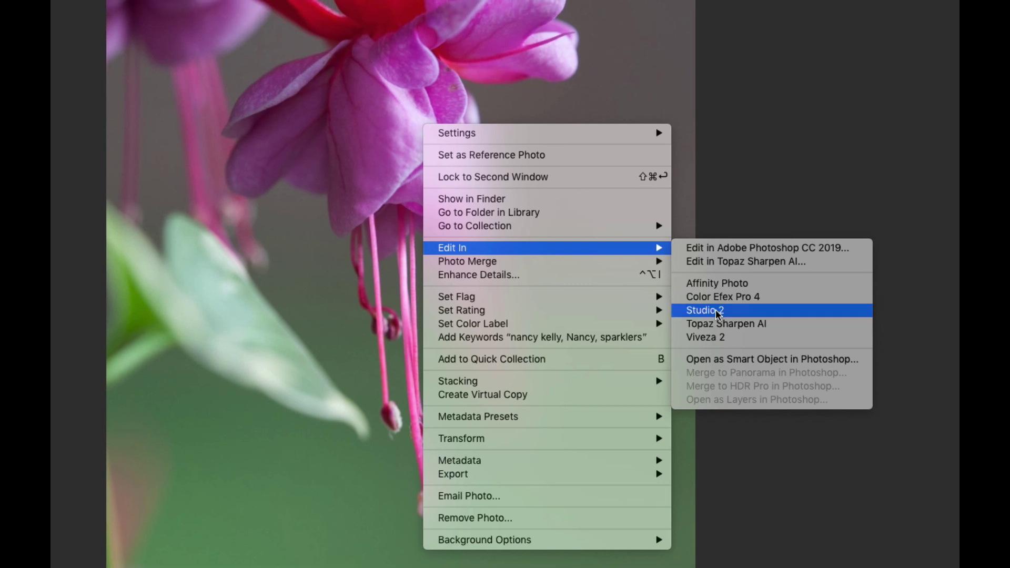
left_click(700, 283)
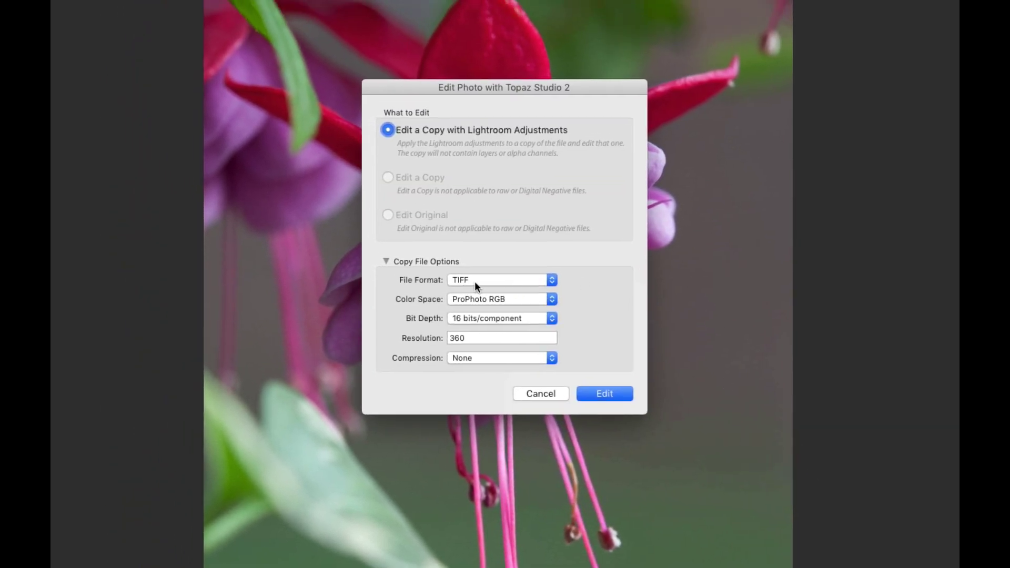
left_click(553, 281)
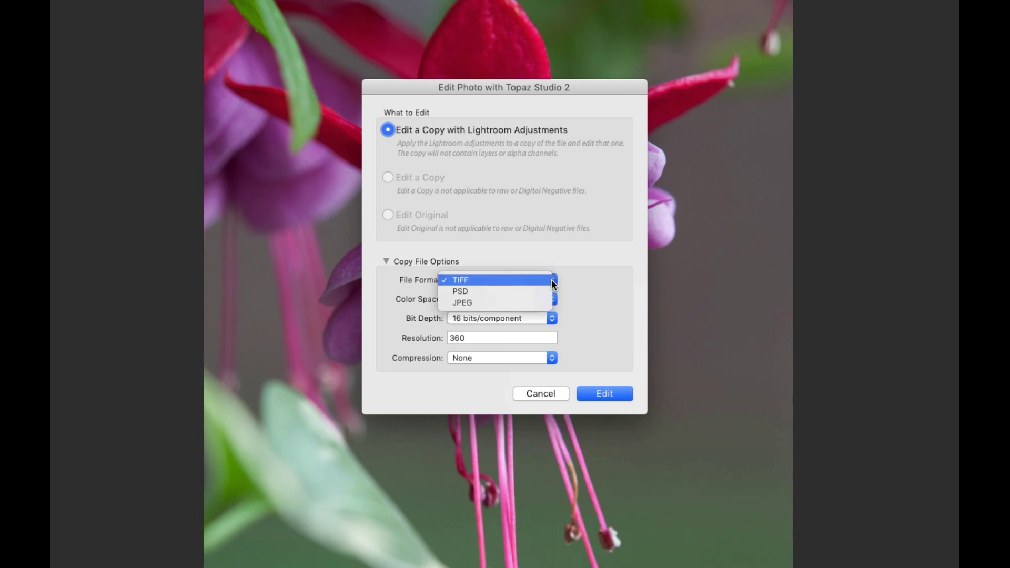
left_click(583, 279)
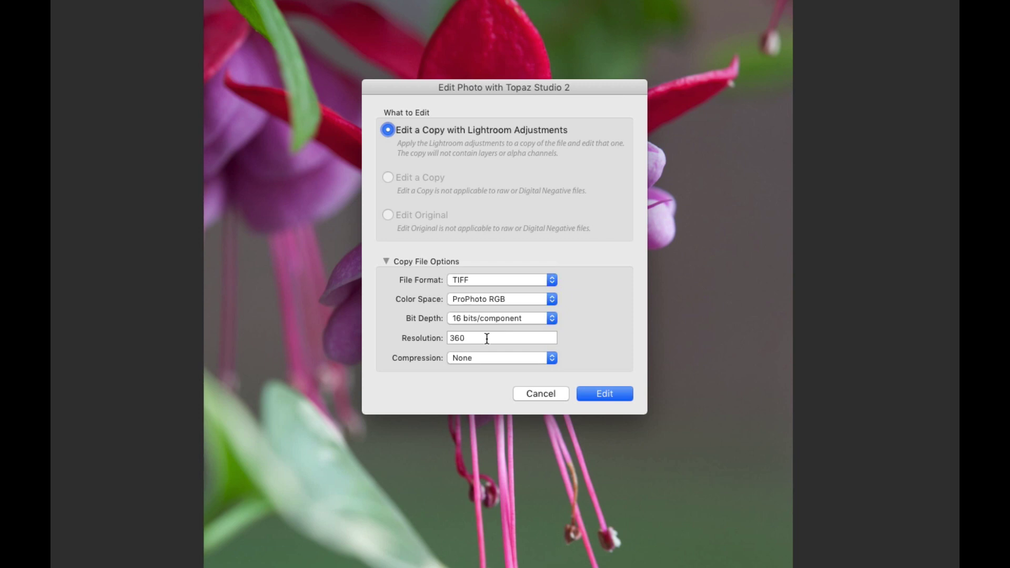
left_click(606, 393)
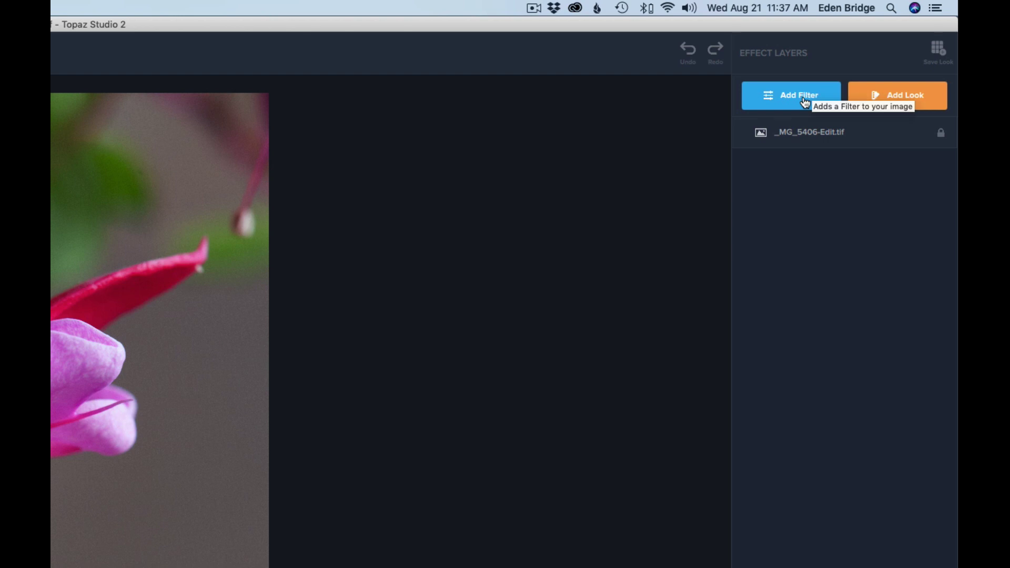
- Add an AI Clear filter to the photo and compare the flower's petals with the original at close range
left_click(795, 102)
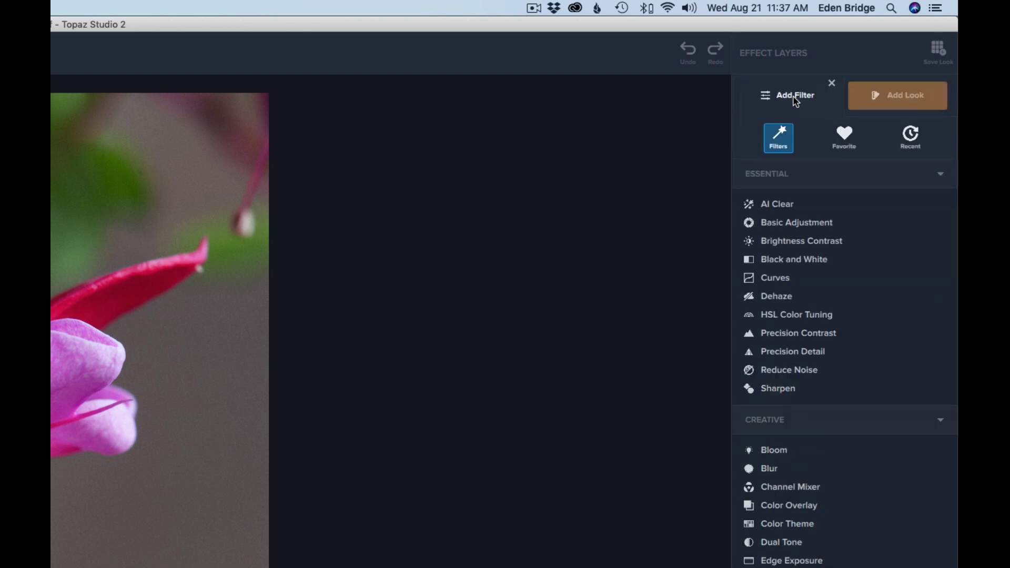
left_click(783, 211)
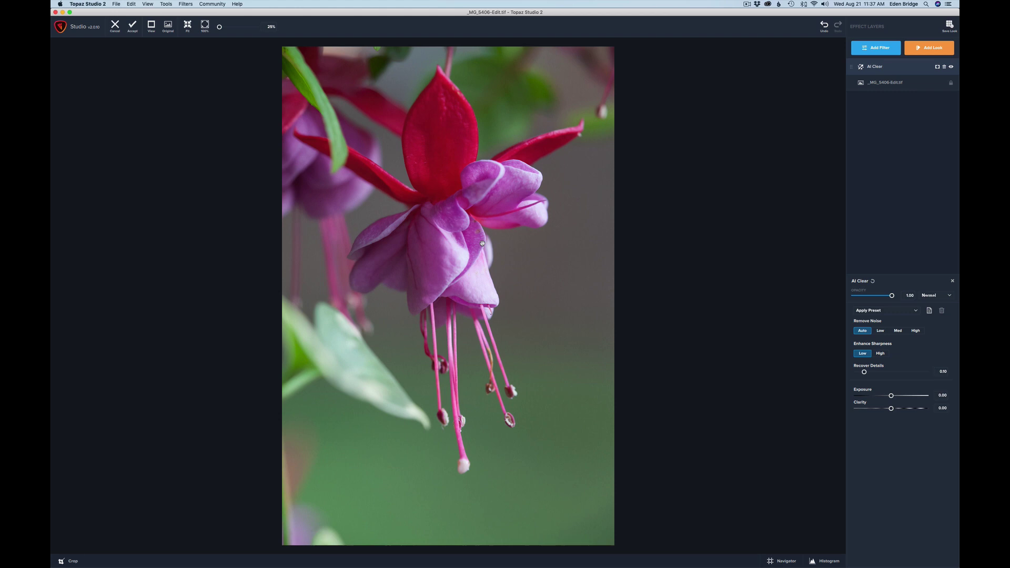
scroll(482, 243, "up", 5)
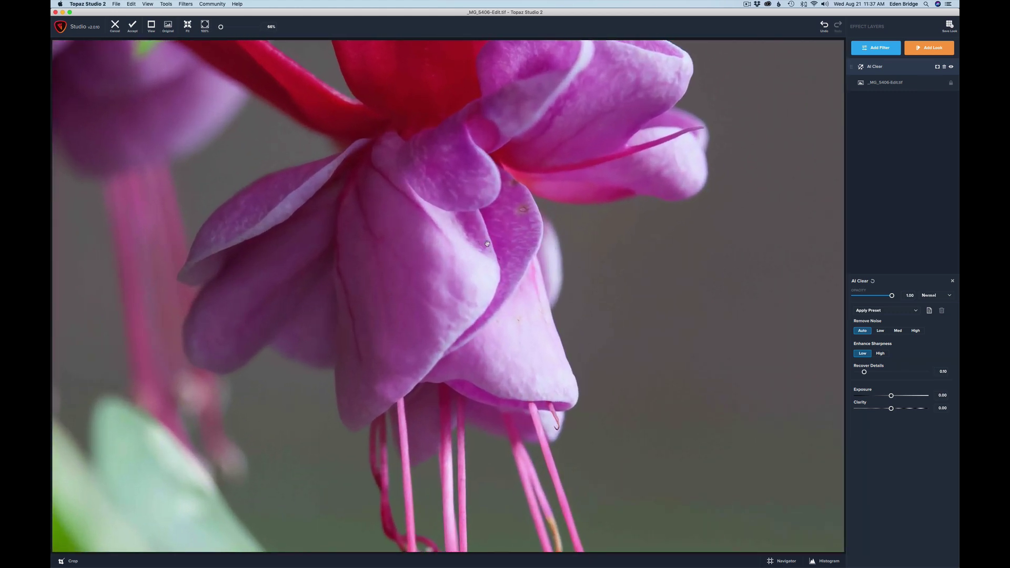
key("backslash")
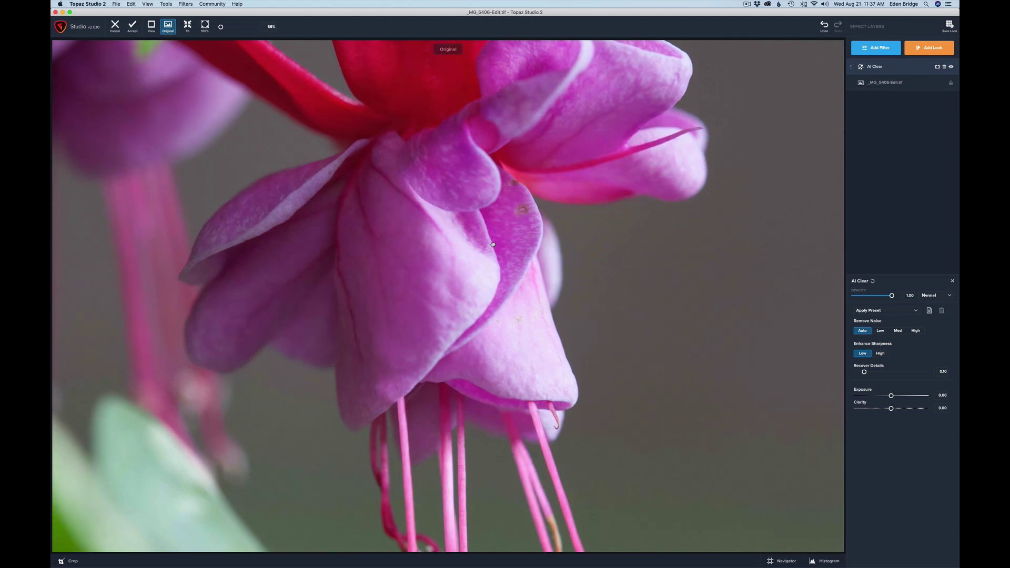
key("backslash")
key("backslash")
key("backslash")
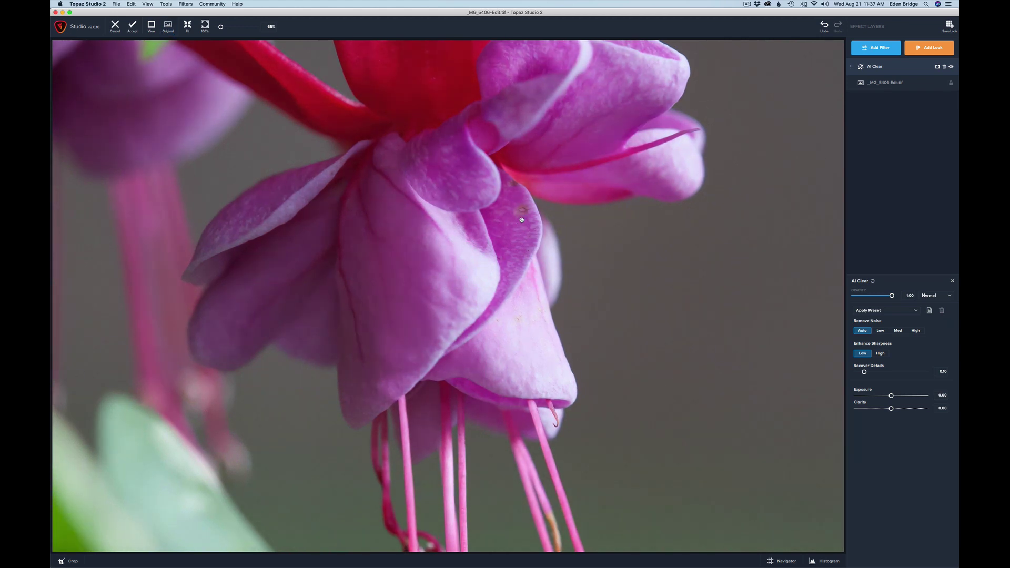
key("super+0")
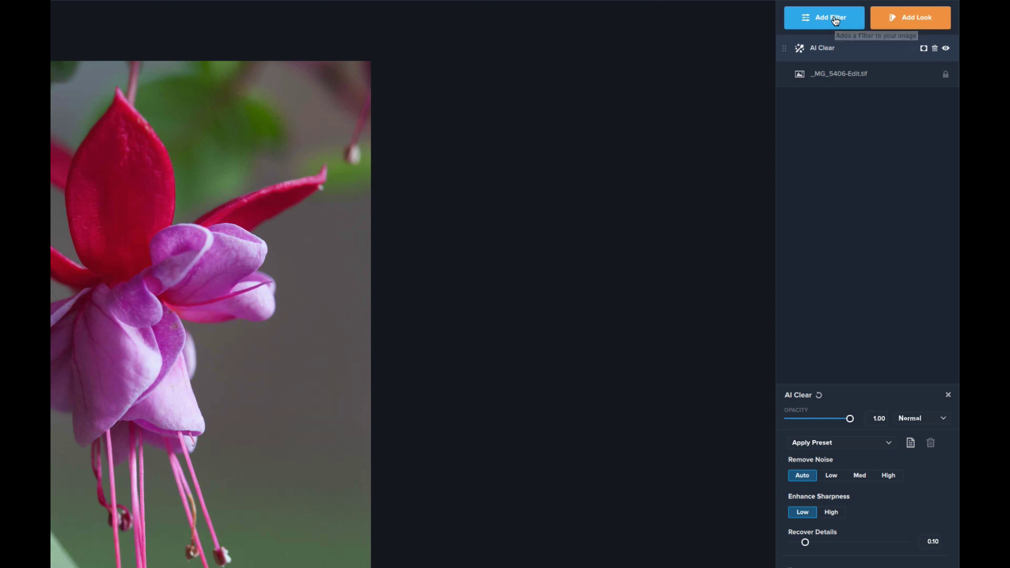
- Add a Basic Adjustment filter above the AI Clear layer and review its blend modes, keeping Normal
left_click(836, 20)
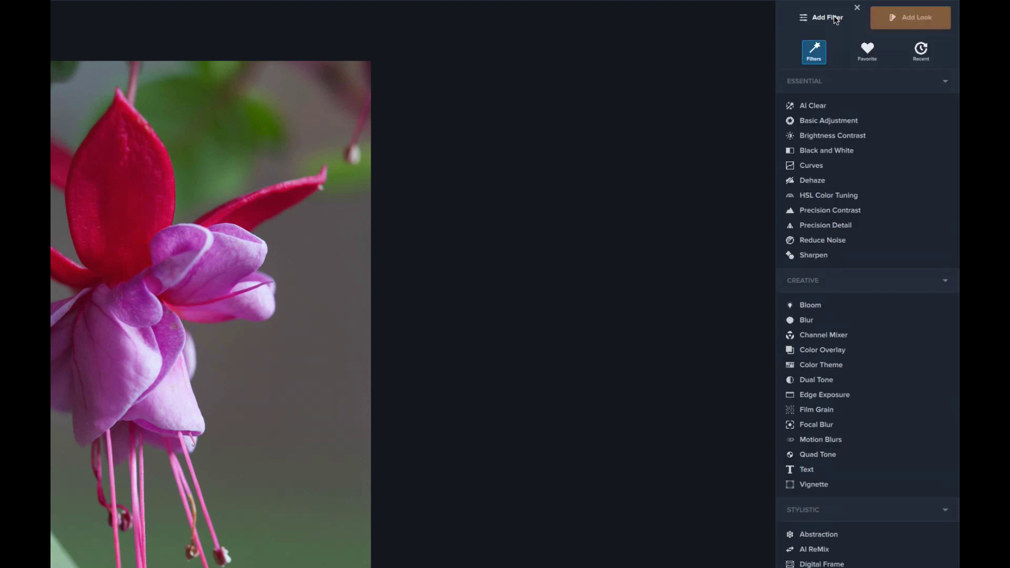
left_click(829, 121)
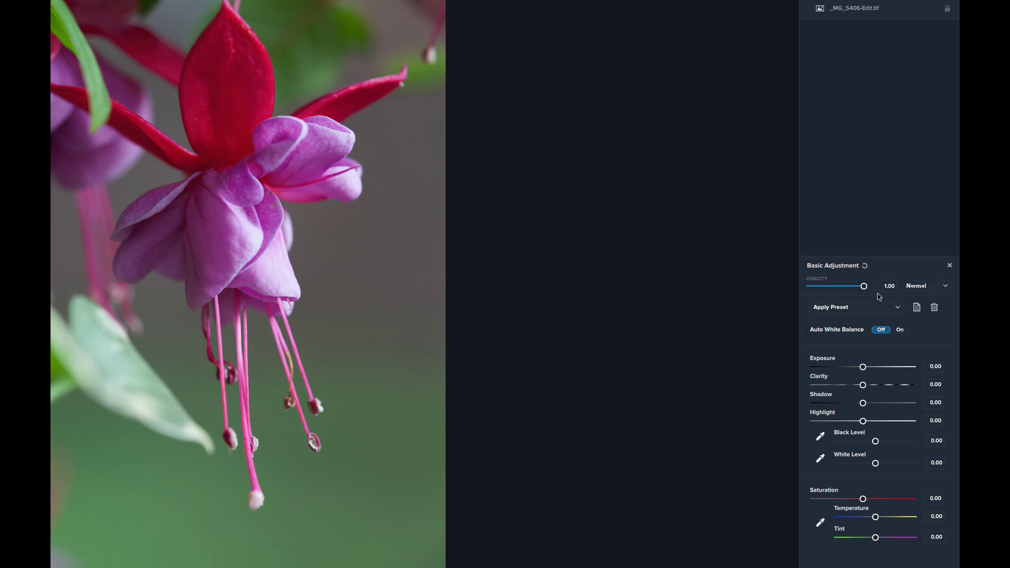
left_click(945, 288)
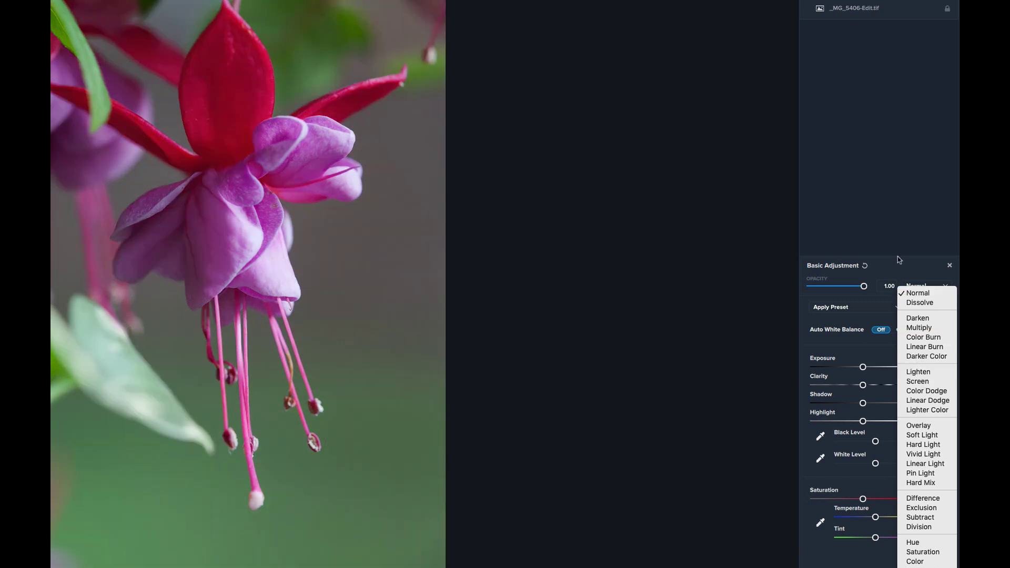
left_click(900, 267)
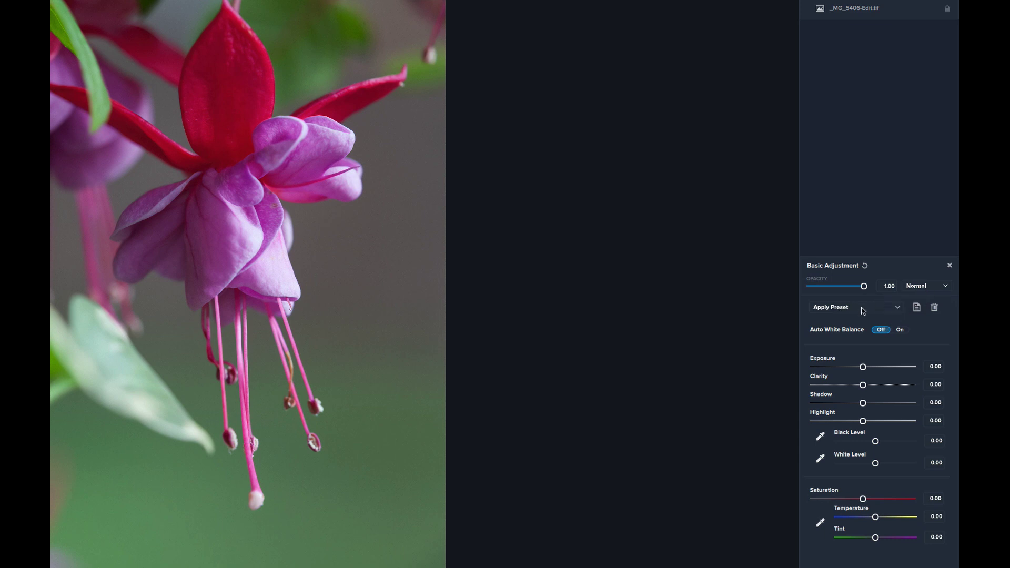
- Try the Saturation Boost preset on the Basic Adjustment filter and reset the filter to its defaults
left_click(898, 308)
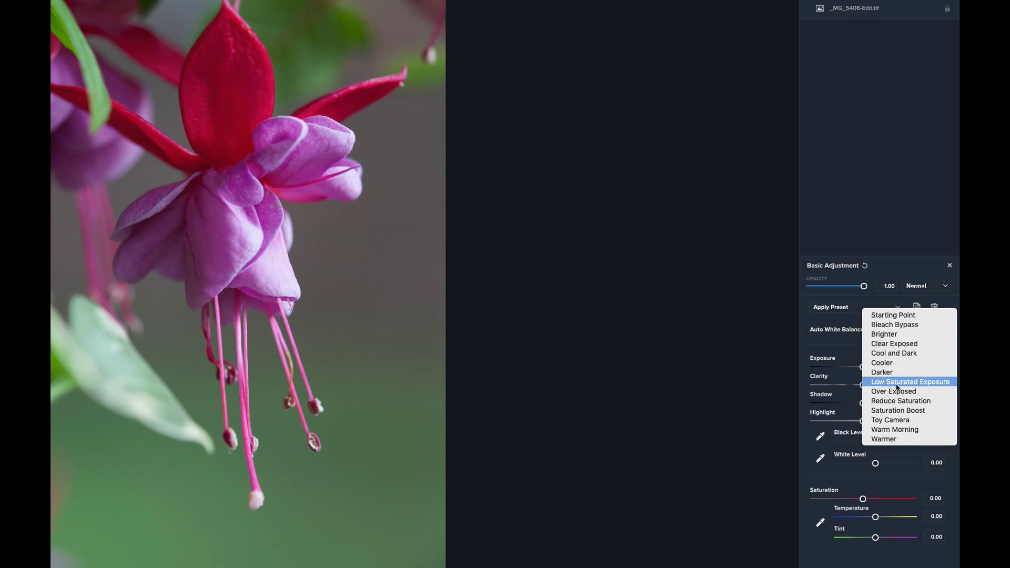
left_click(899, 411)
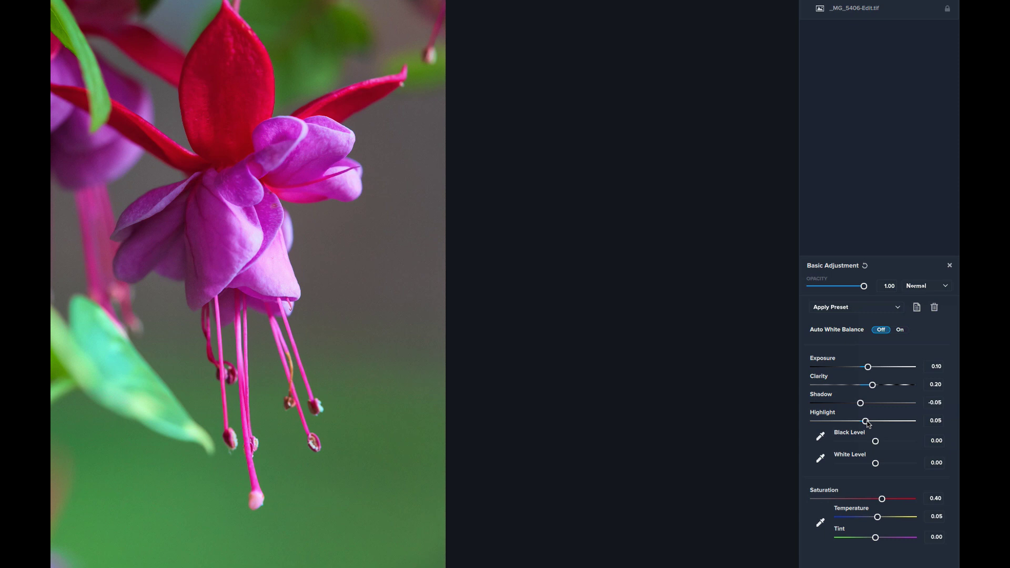
left_click(866, 267)
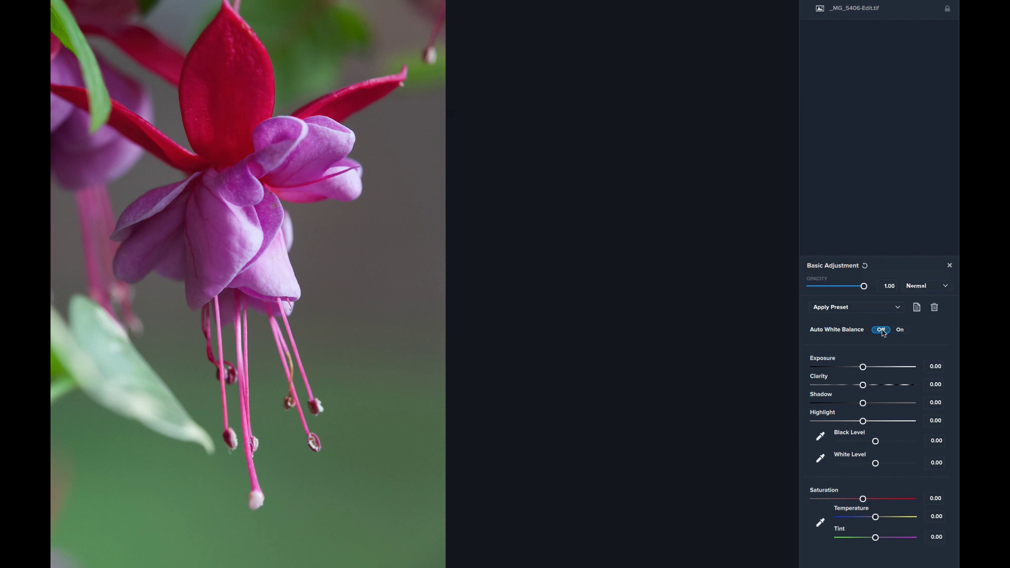
- Try Auto White Balance, a cooler temperature and a greener tint in turn, restoring each to its default
left_click(900, 332)
left_click(882, 331)
left_click_drag(876, 520, 854, 520)
double_click(853, 510)
left_click_drag(876, 538, 845, 541)
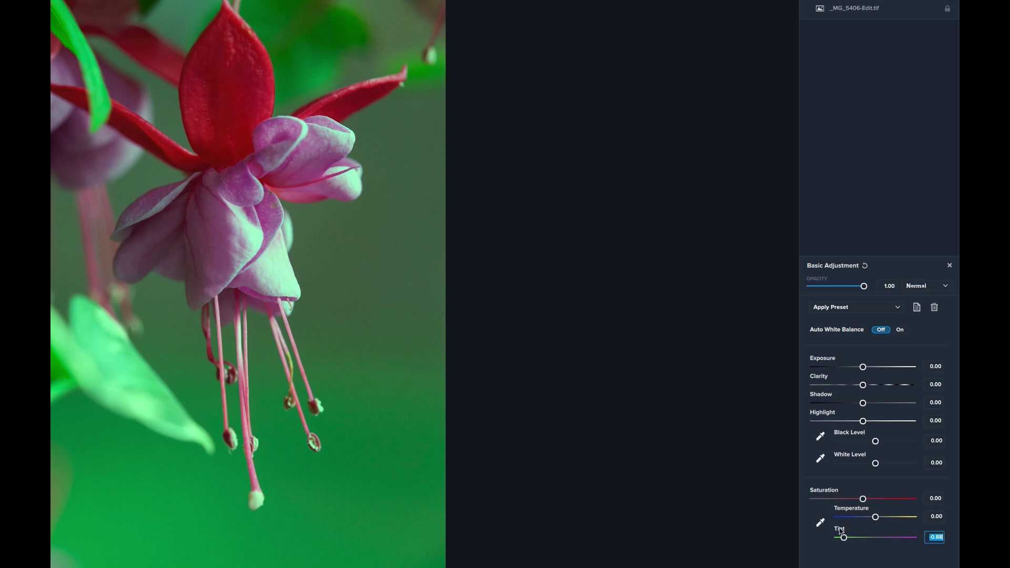
double_click(841, 530)
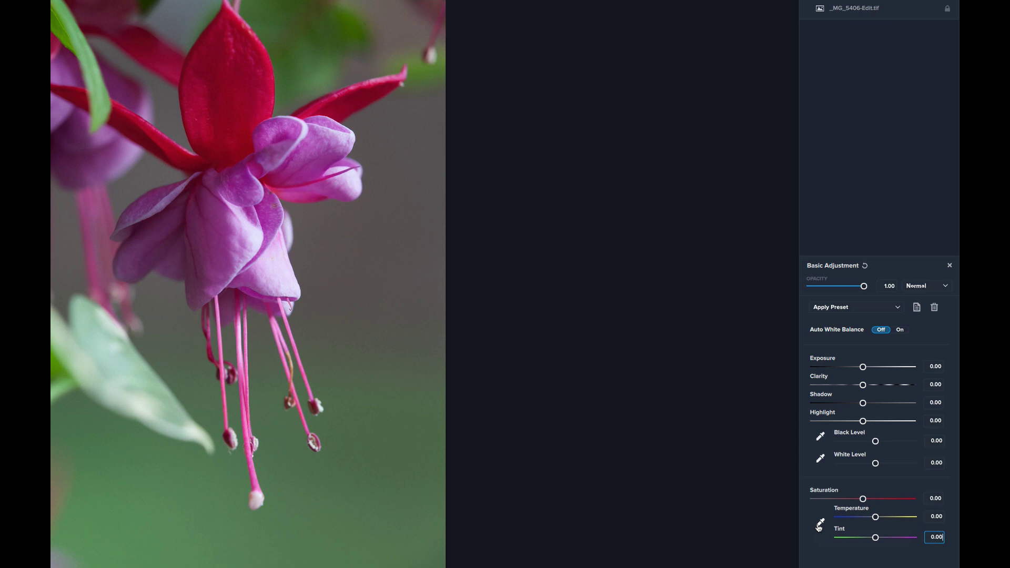
- Turn on Auto White Balance in the Basic Adjustment filter and set the tint to 0.39
left_click(820, 524)
left_click(822, 525)
left_click(901, 330)
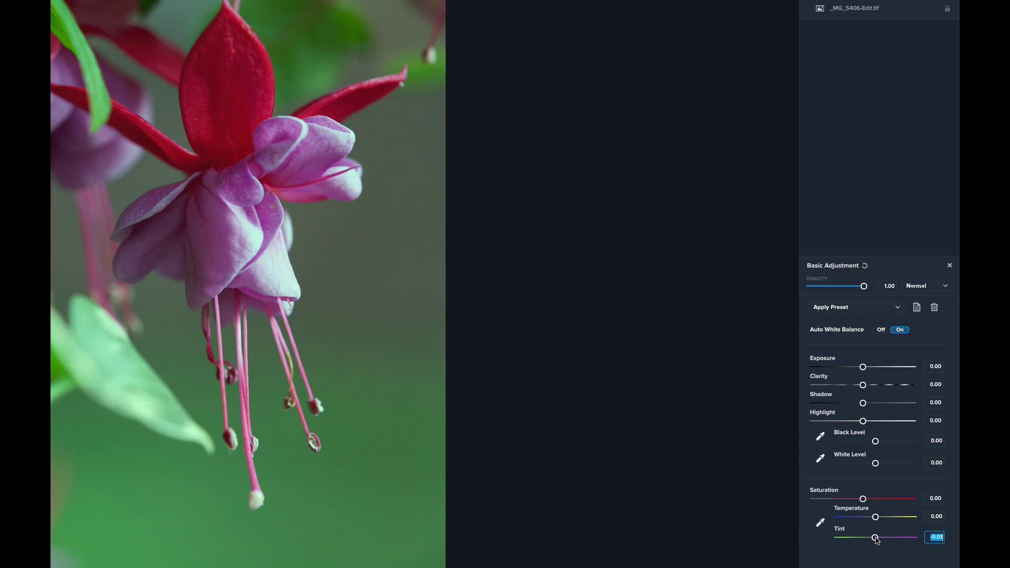
left_click_drag(876, 539, 877, 541)
left_click_drag(877, 540, 878, 541)
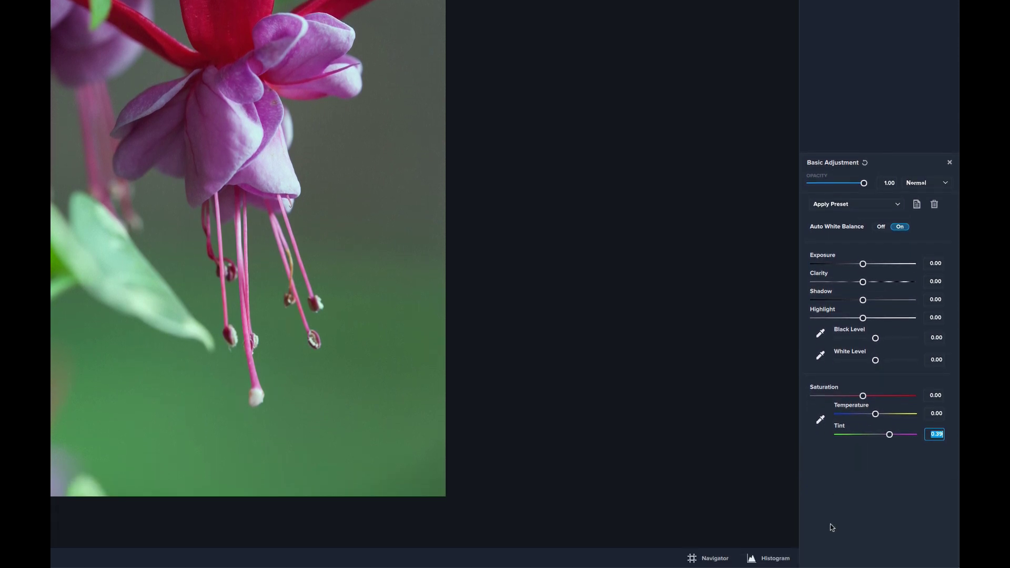
- Display the histogram and set the Black Level to -0.09 and the White Level to 0.18
left_click(771, 559)
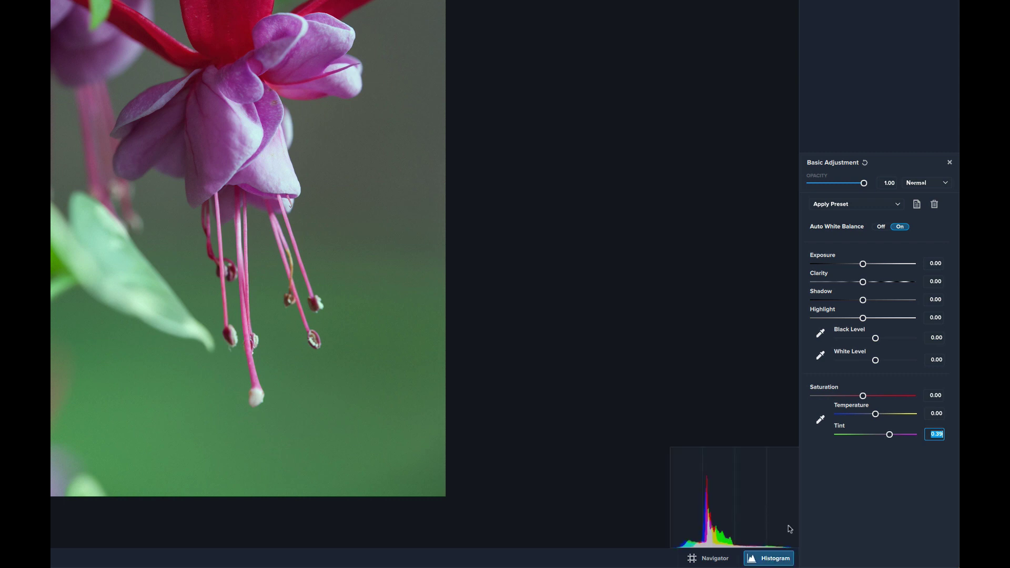
left_click_drag(876, 339, 900, 342)
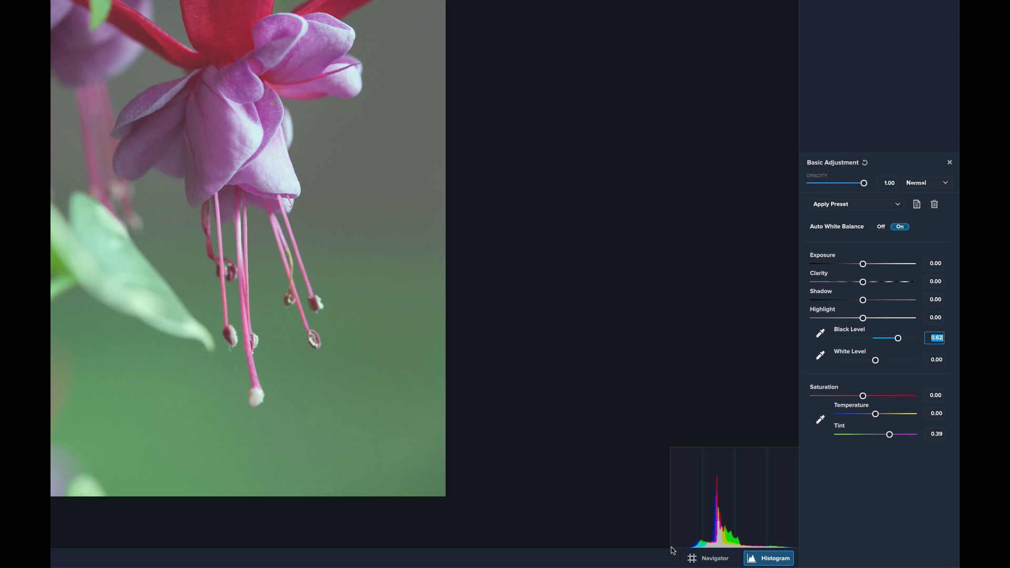
left_click_drag(899, 339, 873, 342)
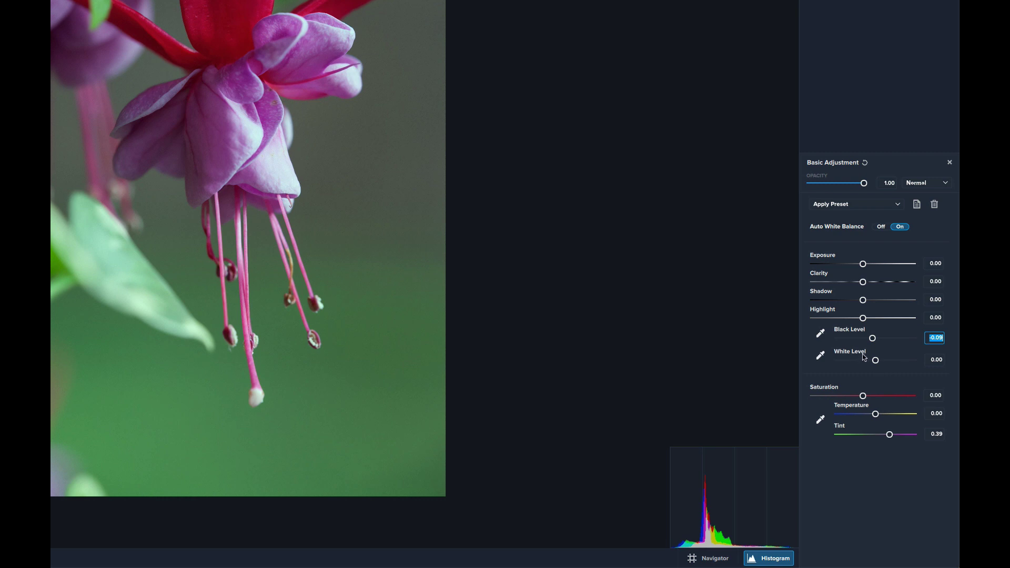
left_click_drag(875, 360, 849, 362)
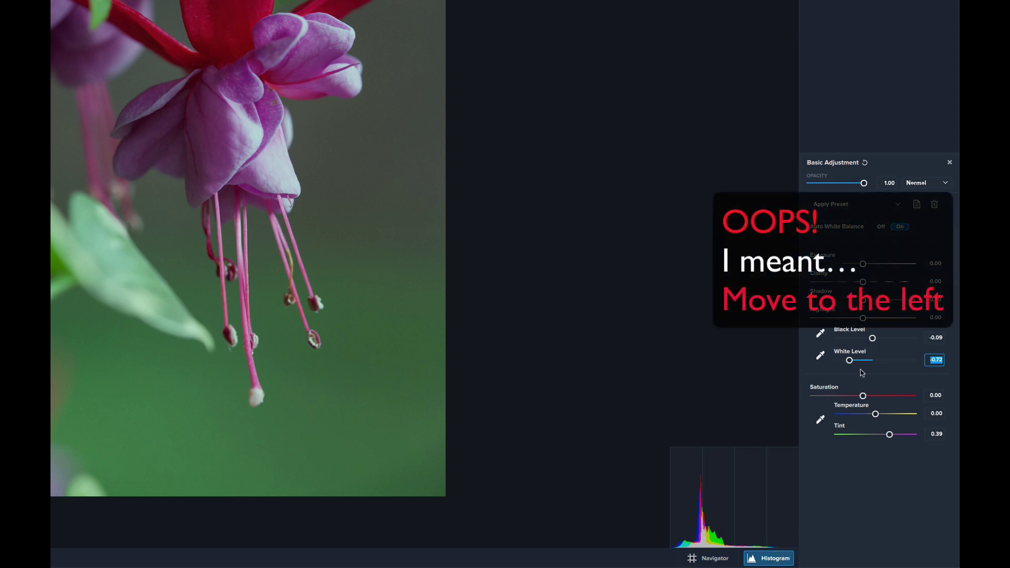
left_click_drag(850, 361, 885, 367)
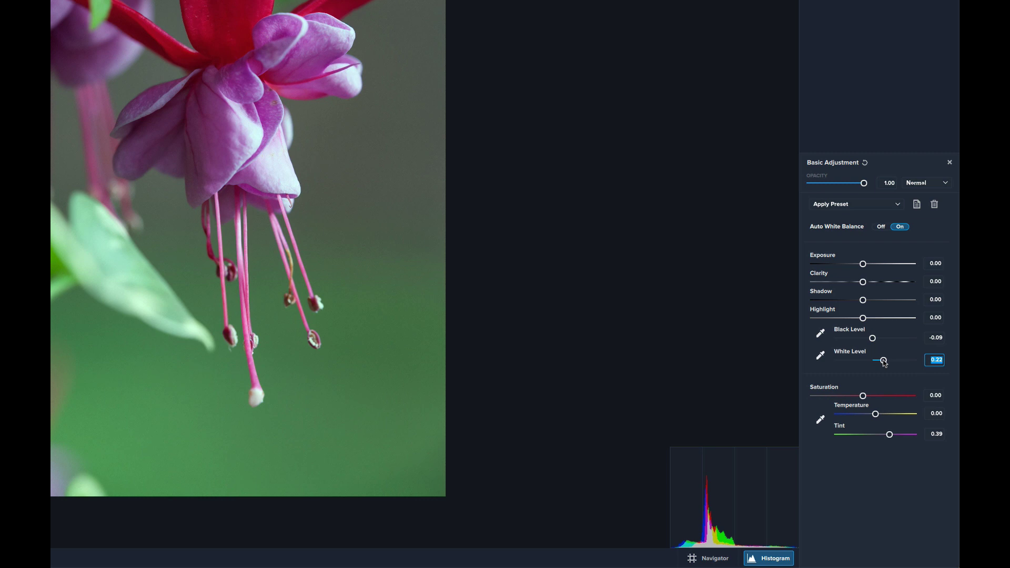
left_click_drag(885, 363, 884, 363)
- Set the exposure to 0.17 and the shadow to 0.22, with clarity reset to 0.00
left_click_drag(865, 265, 872, 267)
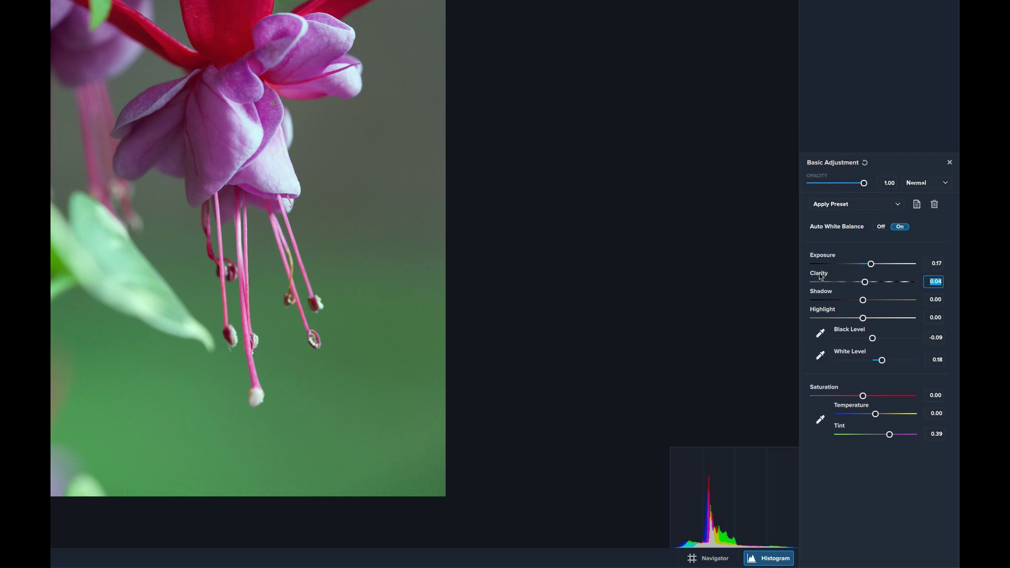
double_click(822, 277)
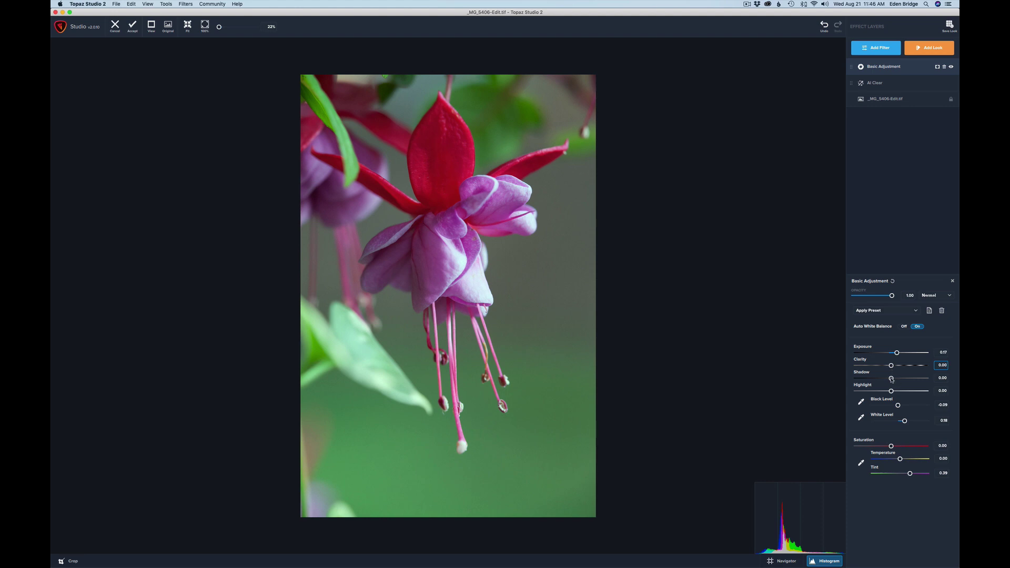
key("Tab")
mouse_move(891, 378)
left_mouse_down()
mouse_move(907, 382)
mouse_move(878, 381)
mouse_move(901, 381)
left_mouse_up()
left_click_drag(901, 380, 901, 380)
- Try the highlight at -1.00 and at 1.00 in Basic Adjustment, and restore it to its default
left_click(892, 392)
left_click_drag(892, 391, 842, 392)
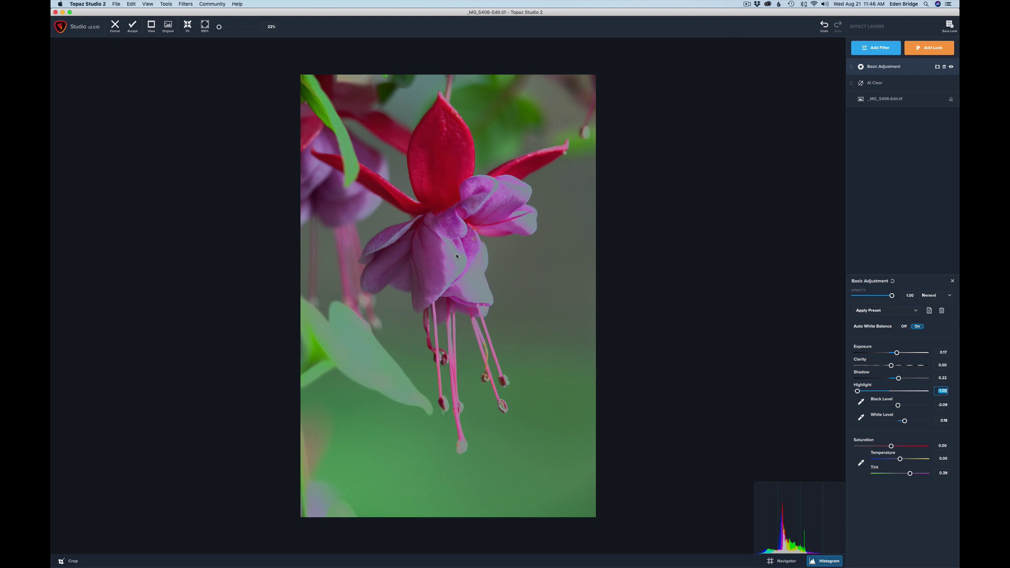
scroll(457, 256, "down", 1)
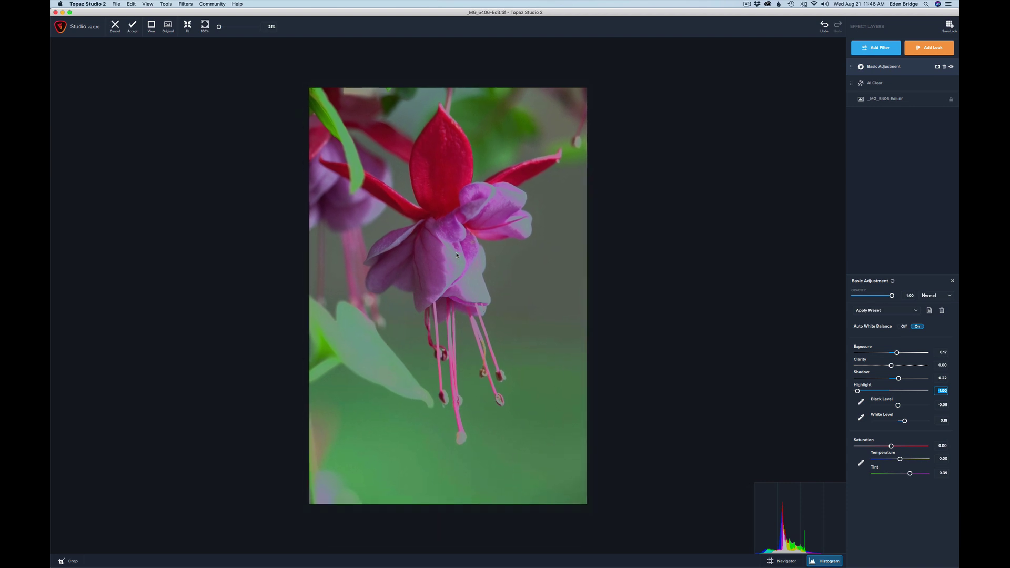
left_click_drag(857, 393, 926, 392)
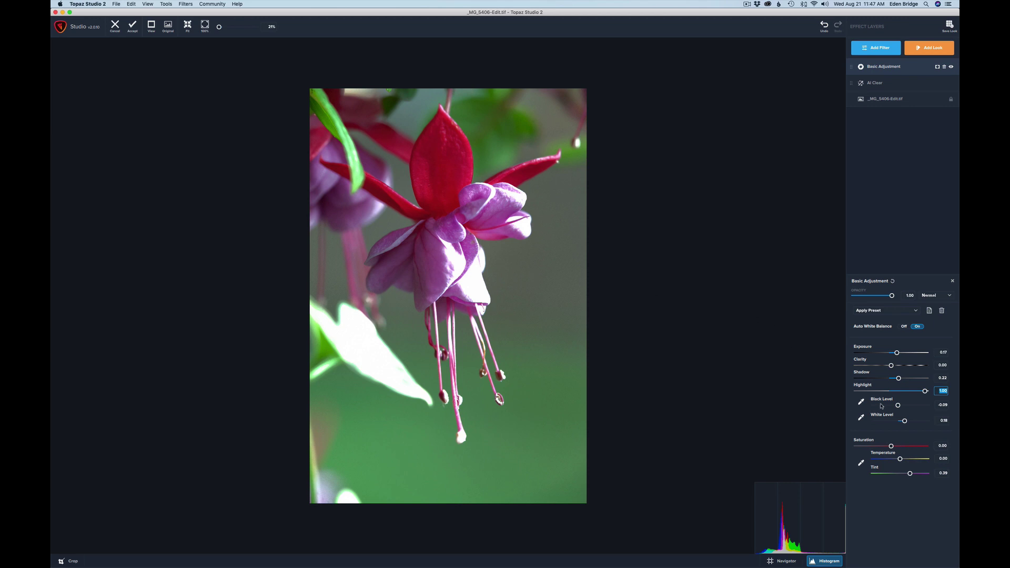
double_click(866, 386)
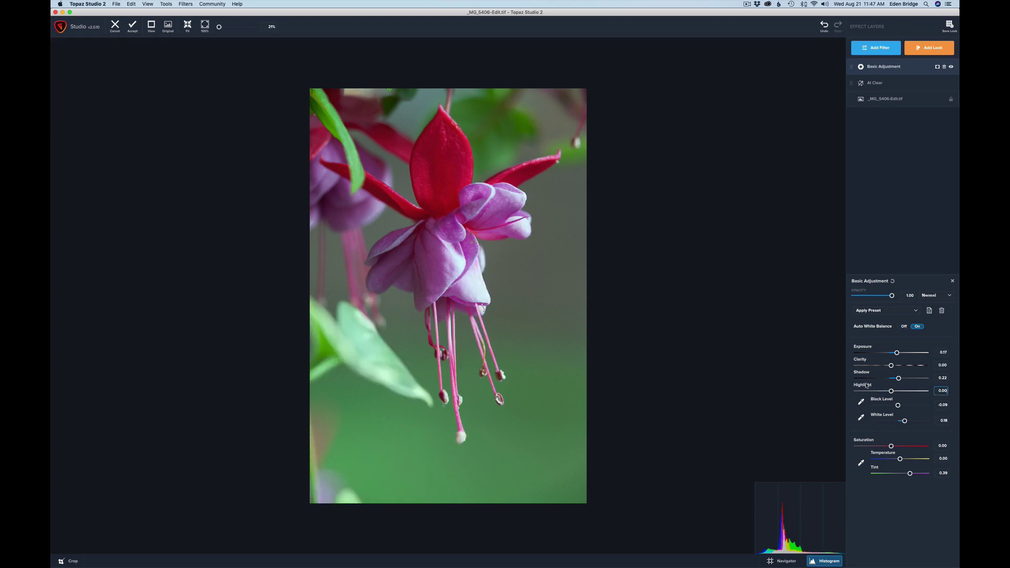
- Set the highlight to -0.59 in the Basic Adjustment filter
left_click_drag(892, 392, 872, 393)
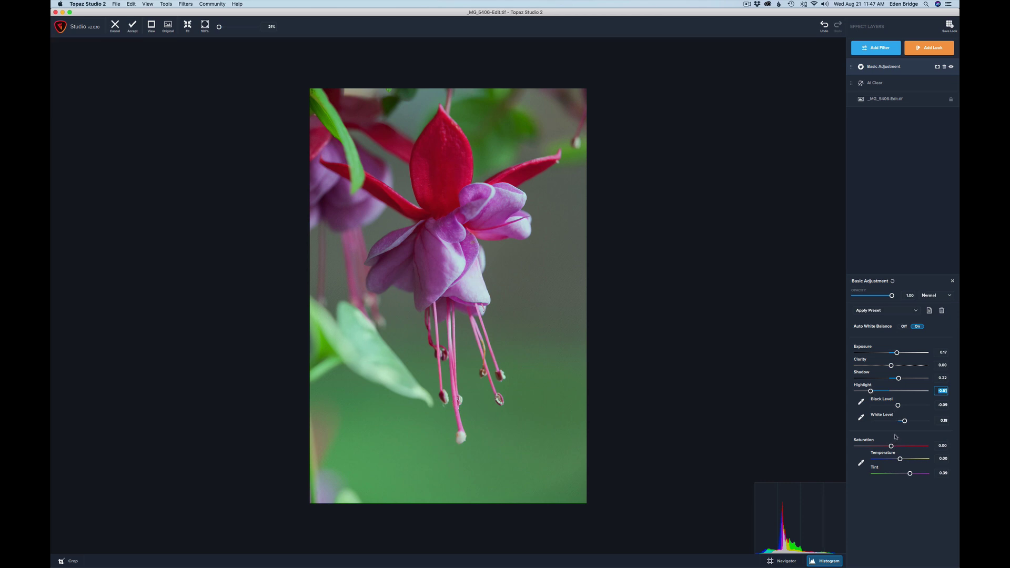
key("Up")
key("Up")
- Compare the photo with Basic Adjustment off and on and against the original, and reopen the Basic Adjustment settings
left_click(952, 68)
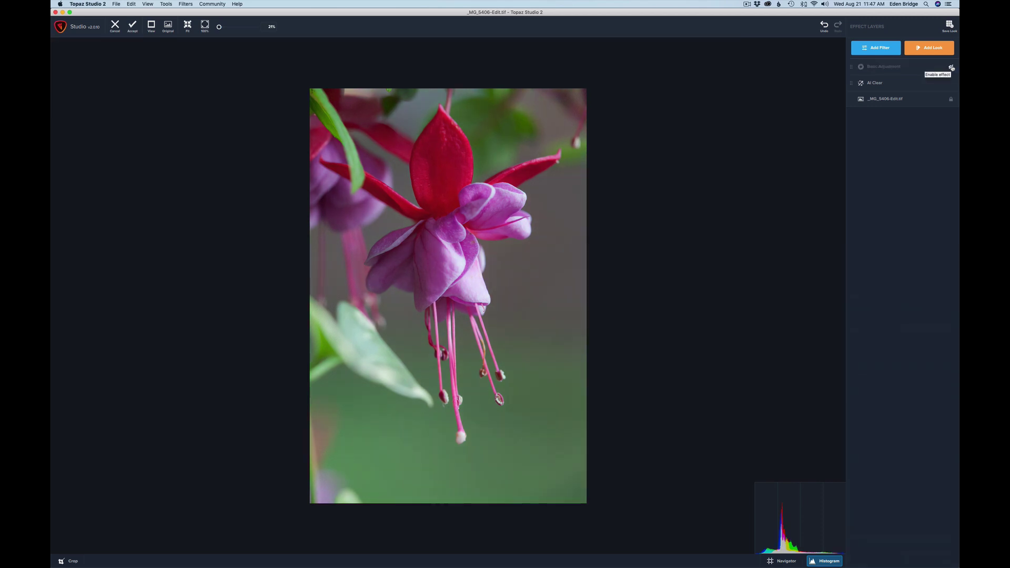
left_click(952, 67)
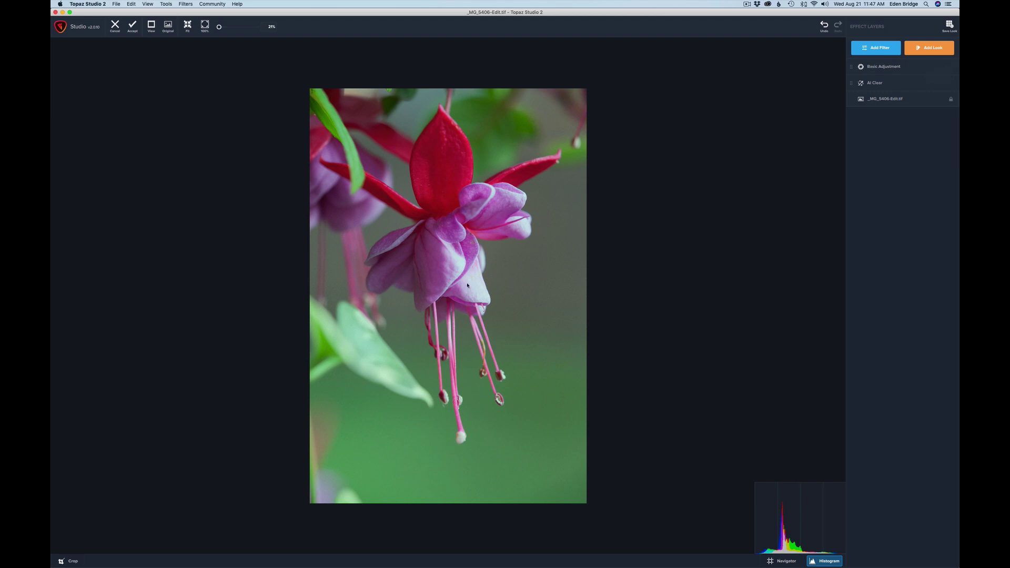
key("backslash")
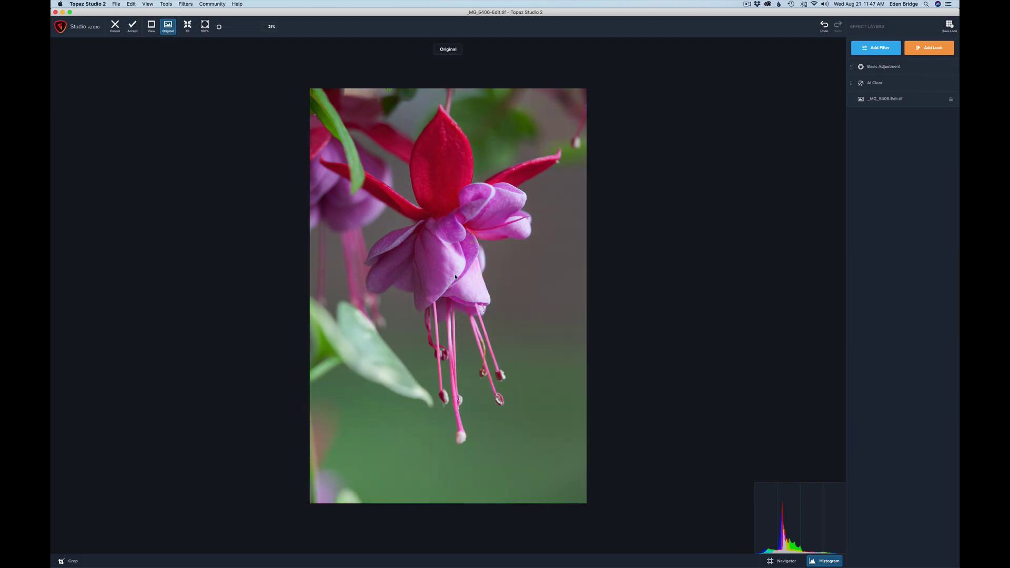
key("backslash")
key("backslash")
key("backslash")
key("backslash")
key("backslash")
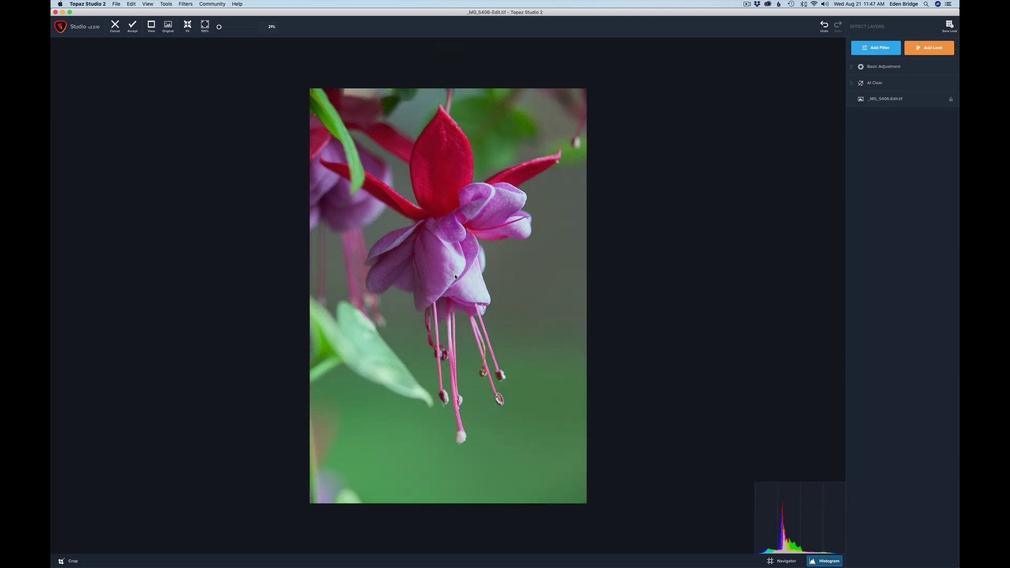
mouse_move(928, 70)
left_click(952, 67)
left_click(952, 66)
left_click(895, 66)
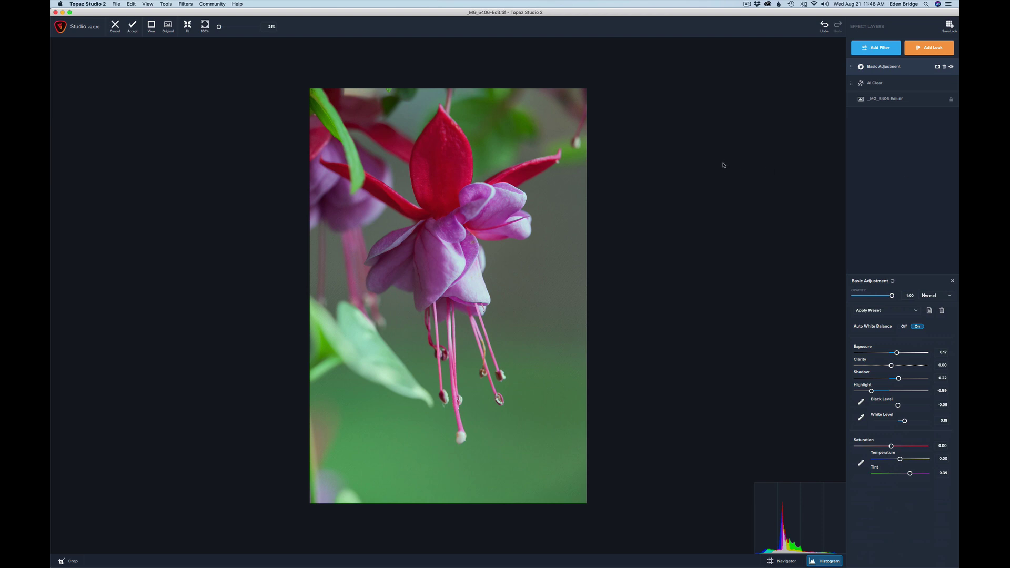
- Accept the edits to return to Lightroom Classic, and resolve the metadata conflict on _MG_5406-Edit.tif by importing settings from disk
left_click(133, 28)
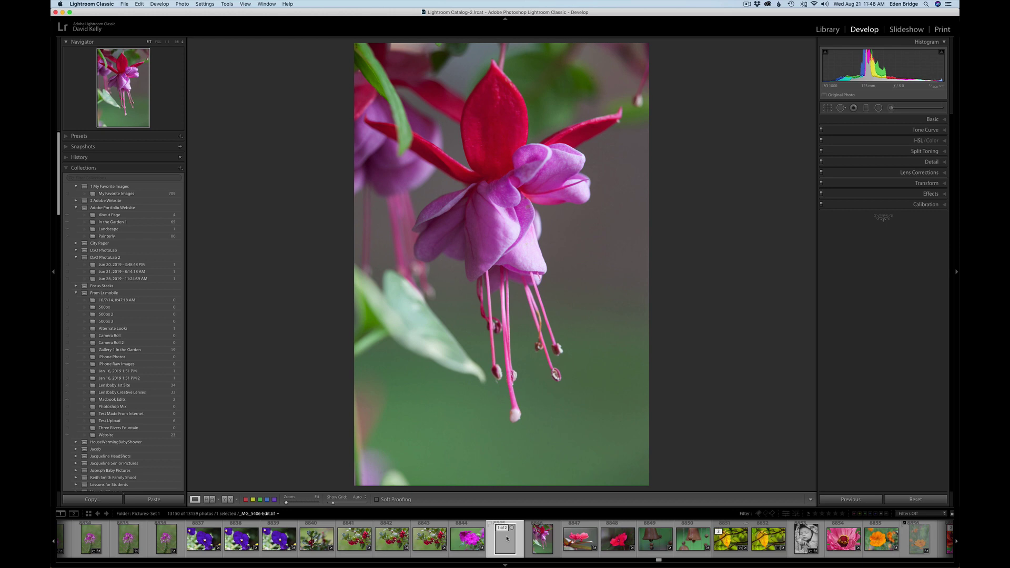
left_click(533, 542)
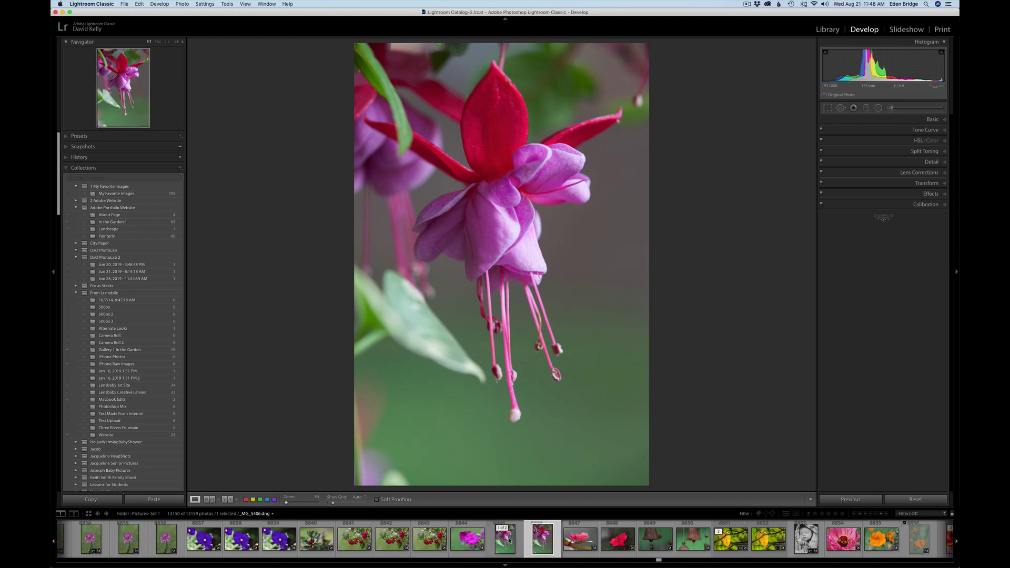
left_click(509, 541)
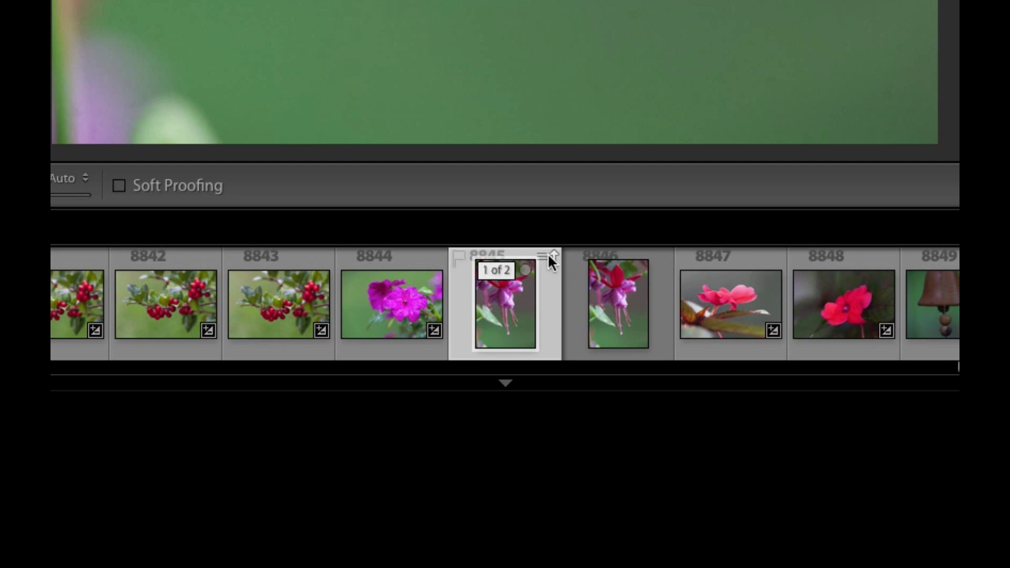
left_click(542, 256)
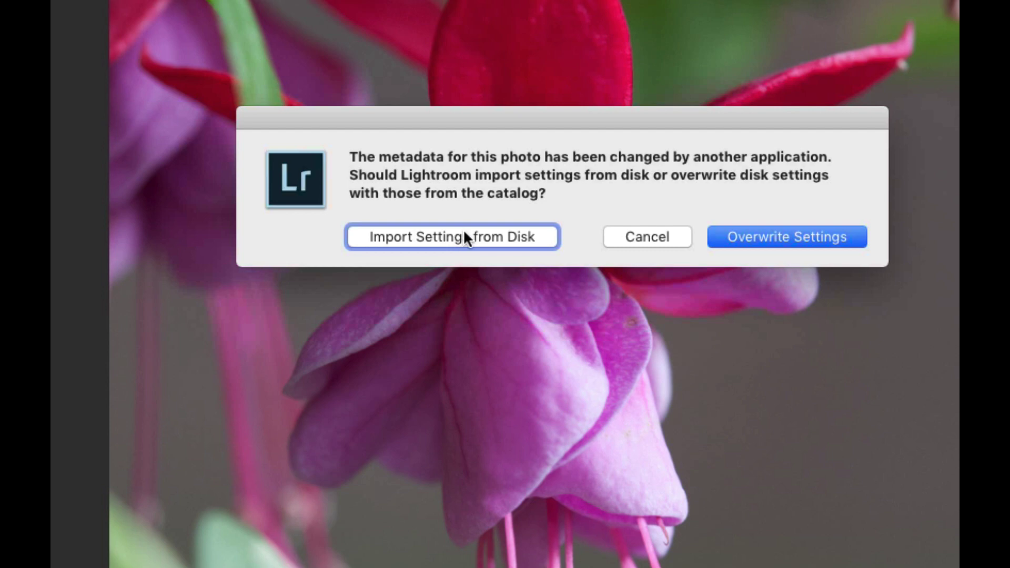
left_click(465, 237)
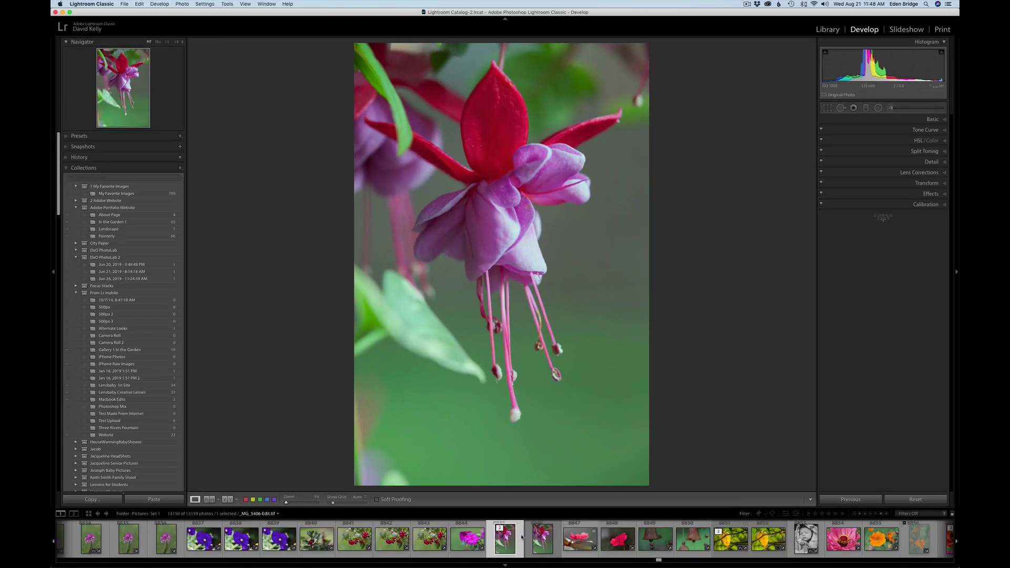
- Compare the original _MG_5406.dng with the edited _MG_5406-Edit.tif by switching between the two photos
left_click(539, 537)
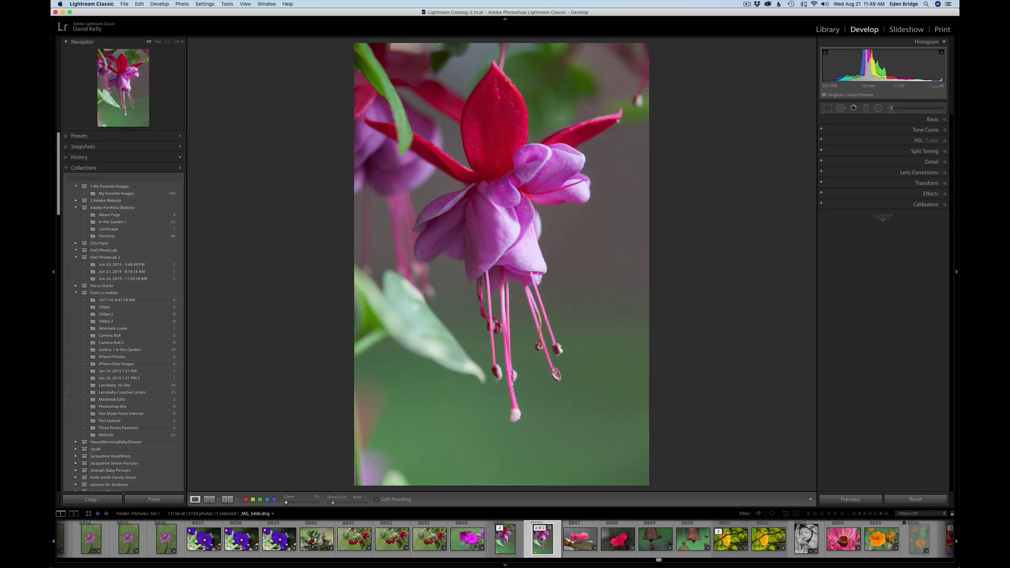
left_click(509, 541)
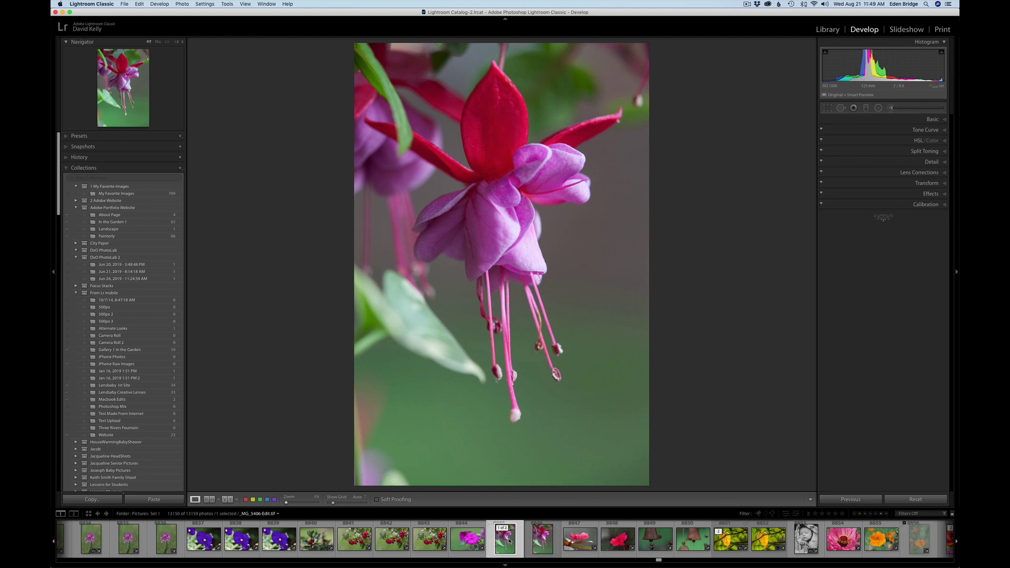
left_click(543, 539)
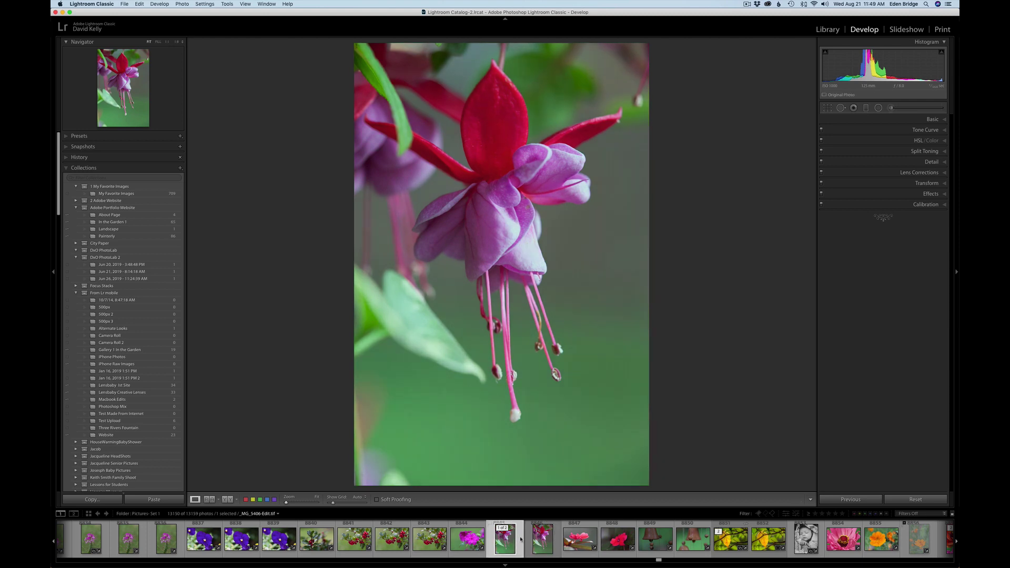
left_click(509, 541)
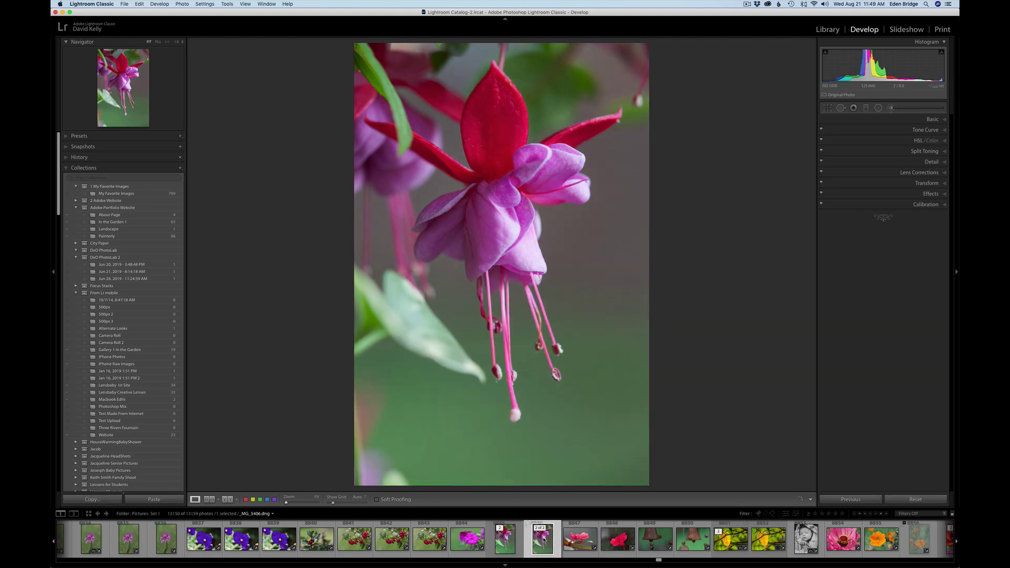